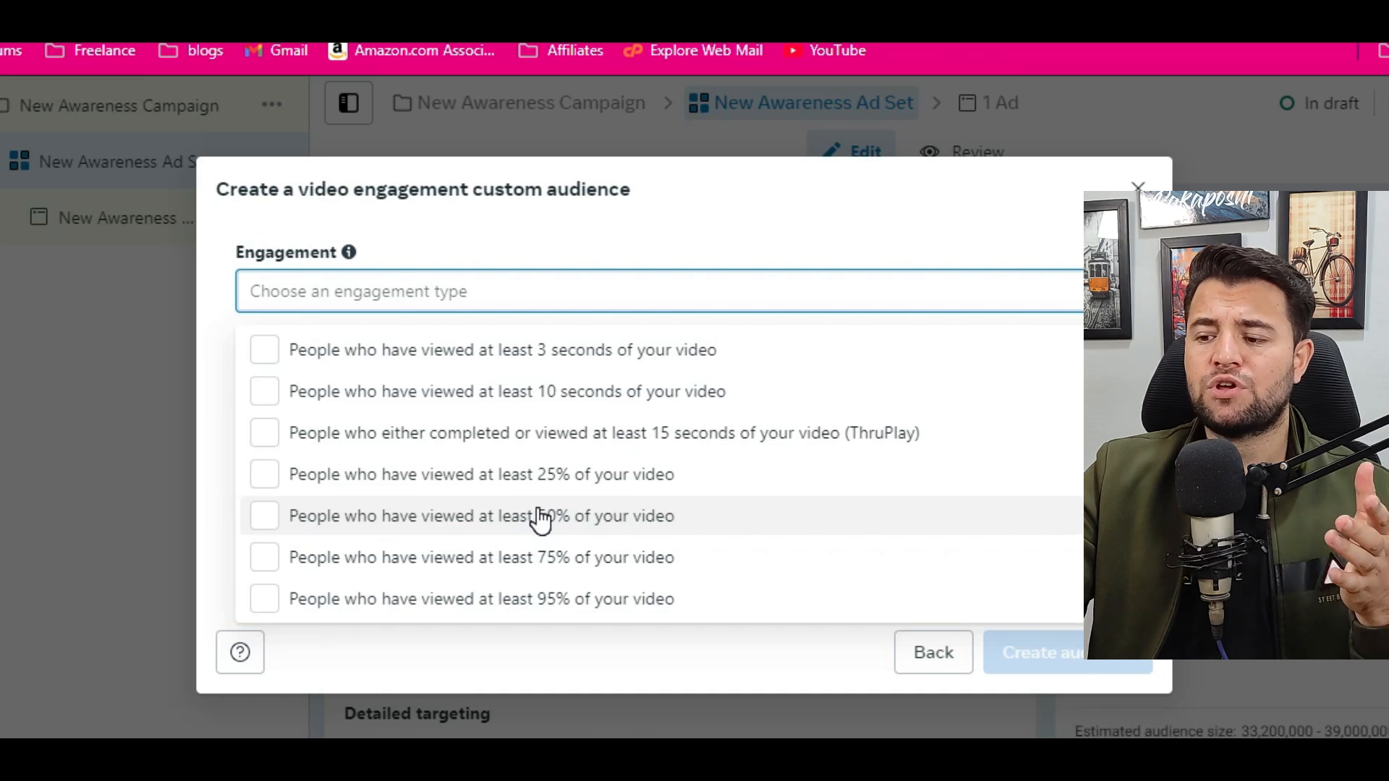
Set the engagement type to people who viewed at least 10 seconds of the video, with Facebook page as the video source.
left_click(546, 395)
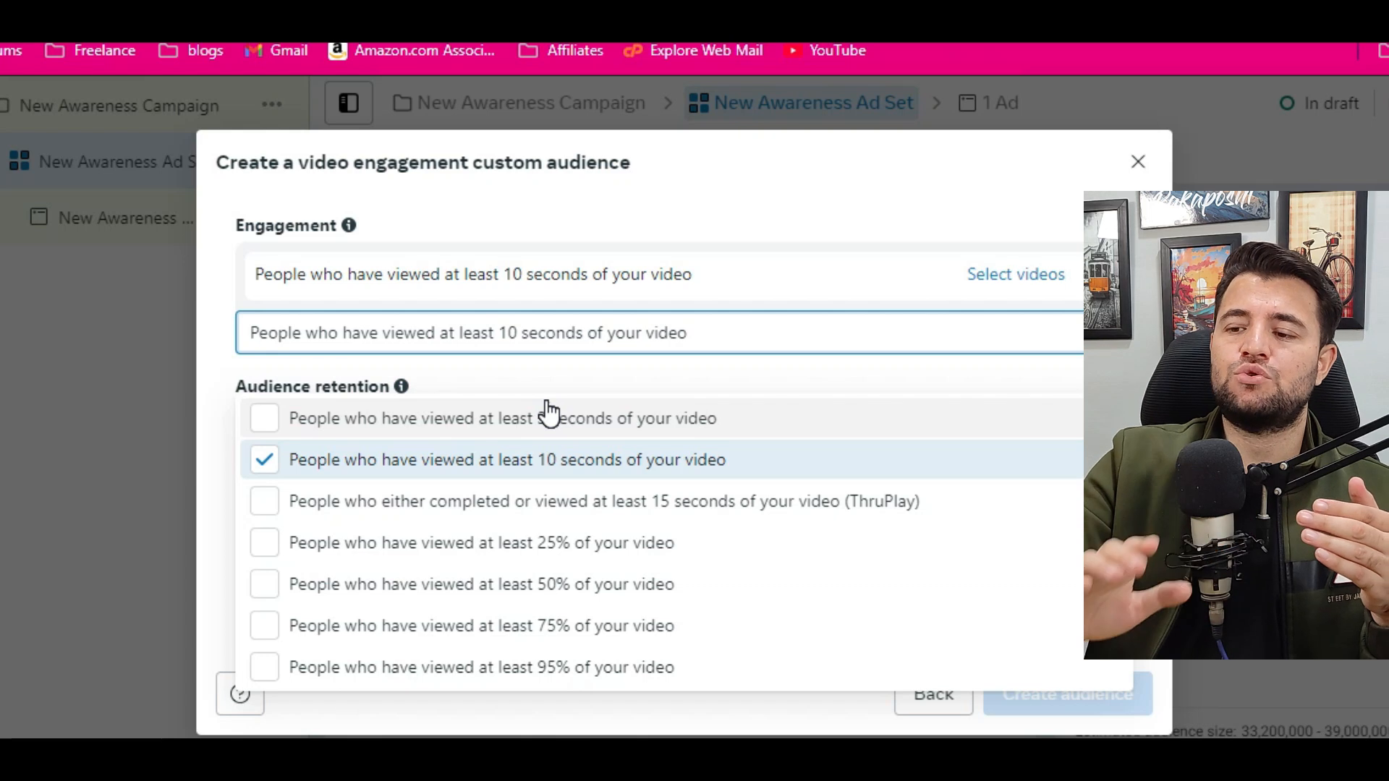
left_click(1021, 278)
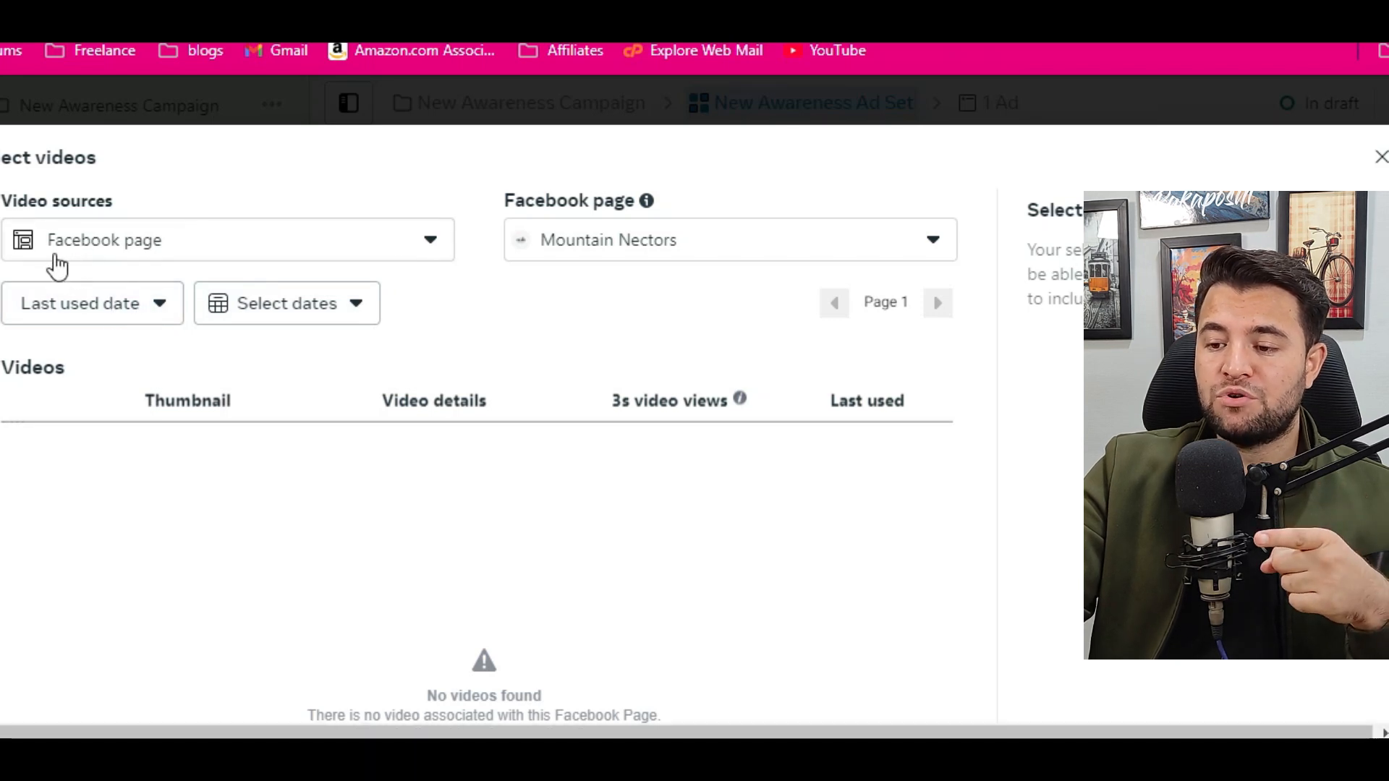
left_click(124, 258)
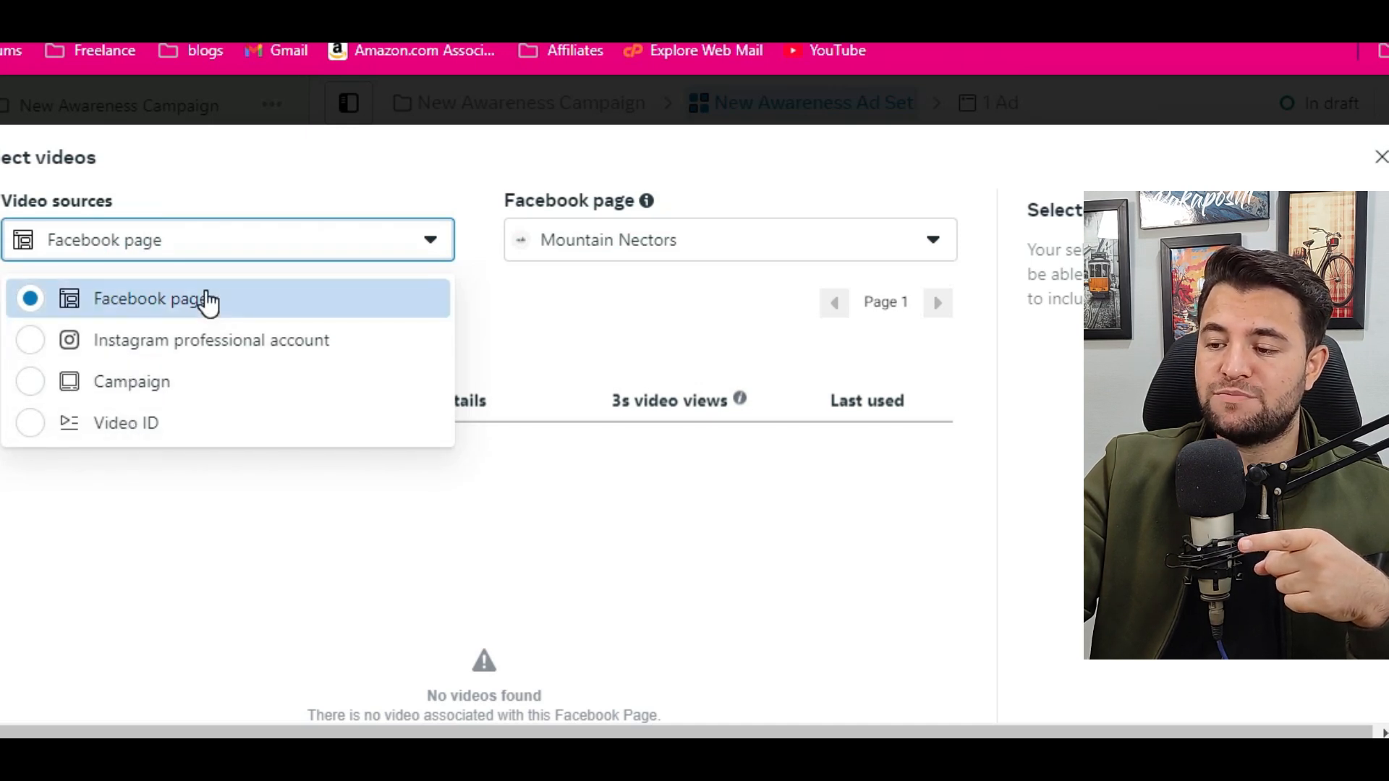
left_click(228, 307)
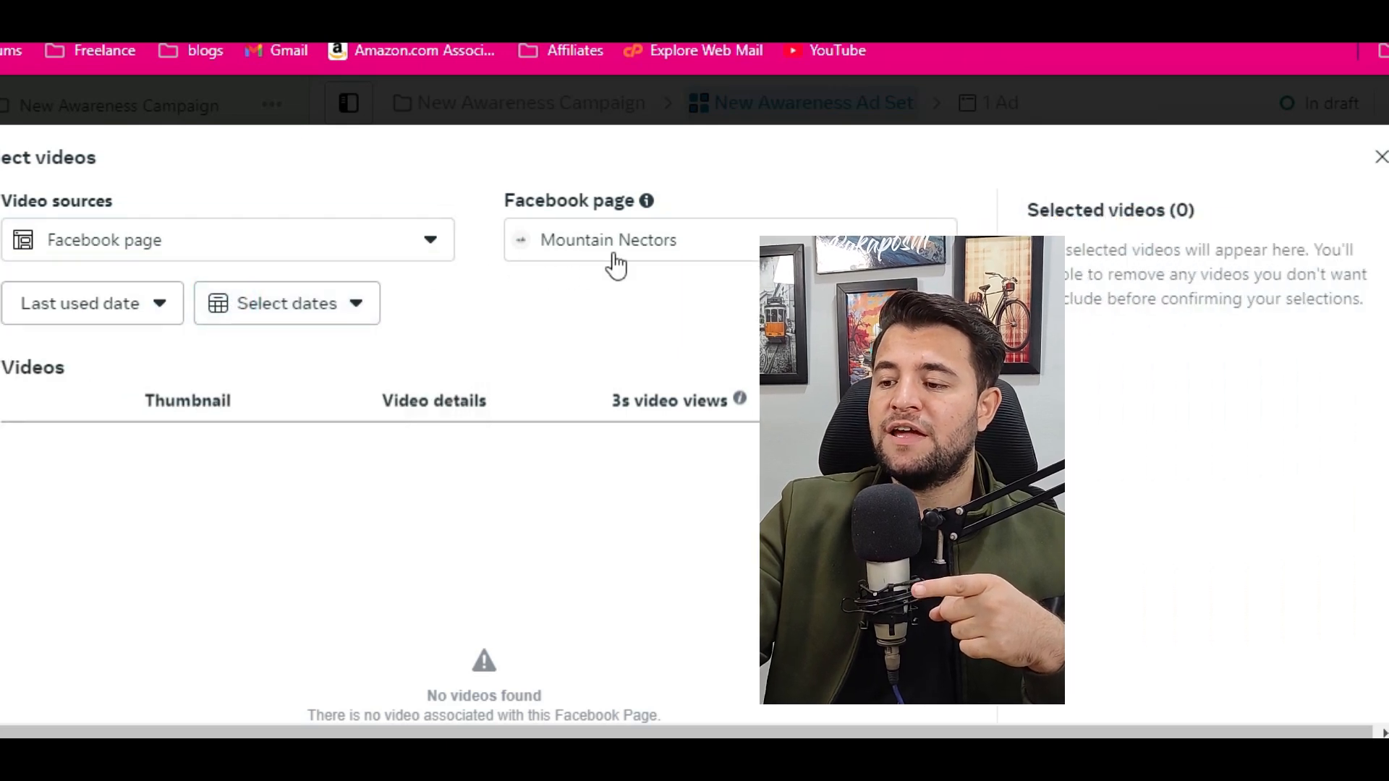
Choose the rakalogics Facebook page and select its video "urdu video ad blogger.mp4" for the audience.
left_click(661, 240)
scroll(661, 496, "down", 3)
left_click(660, 403)
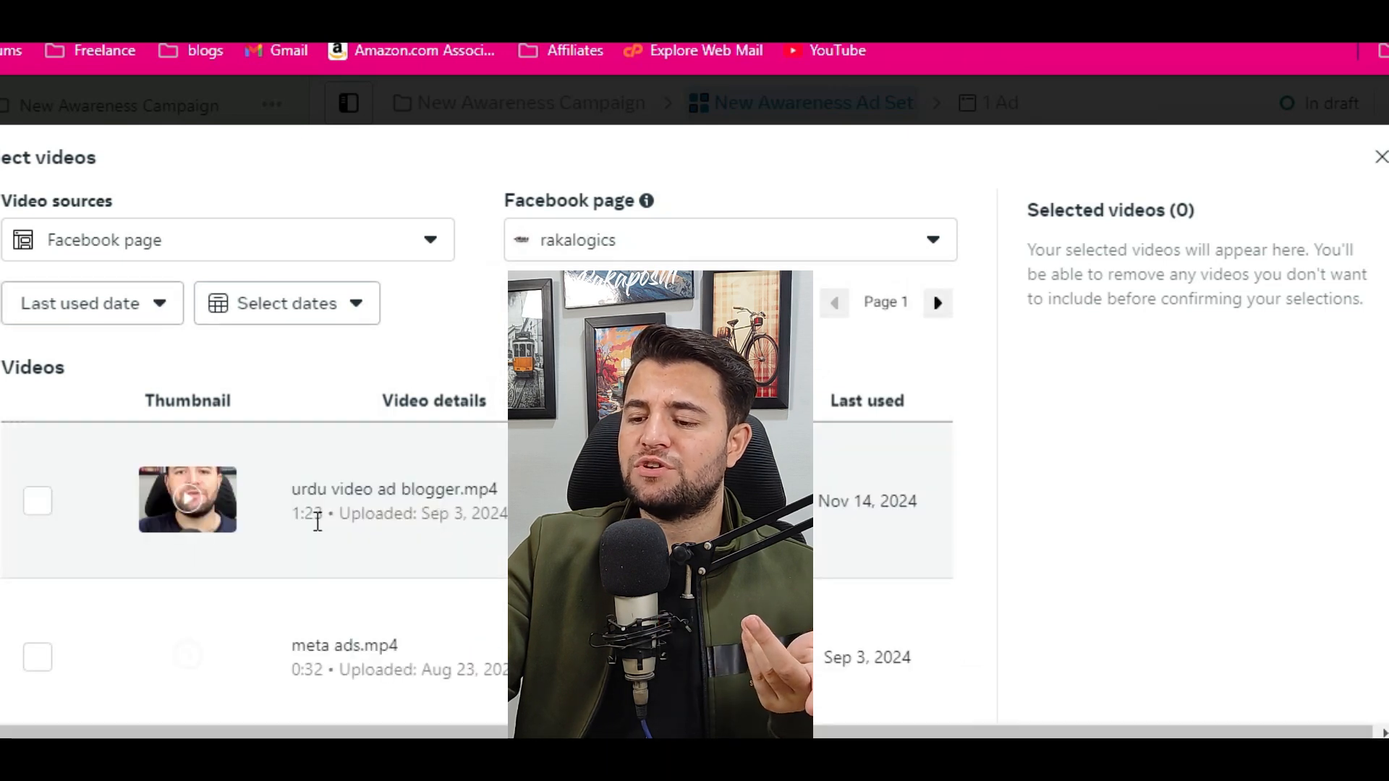
scroll(495, 513, "down", 1)
scroll(494, 517, "up", 1)
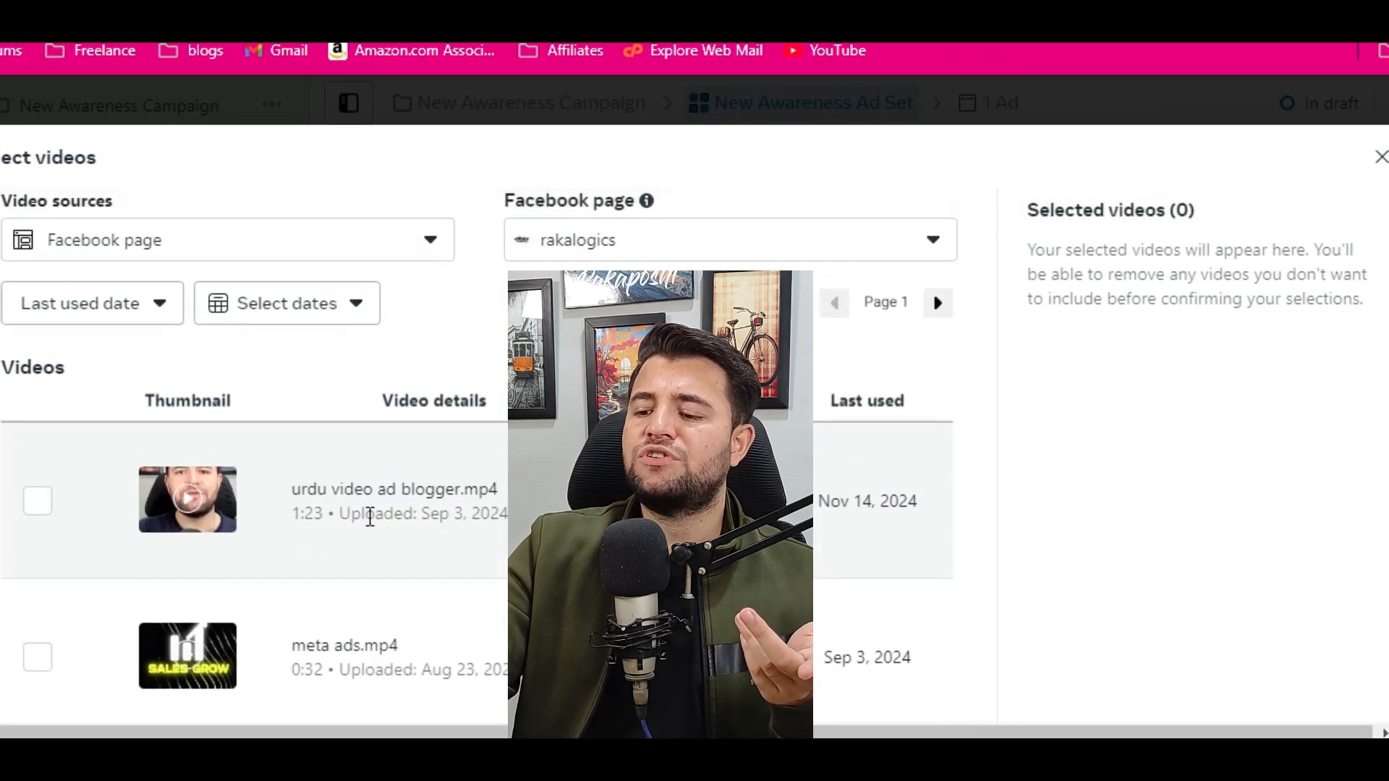
left_click(36, 504)
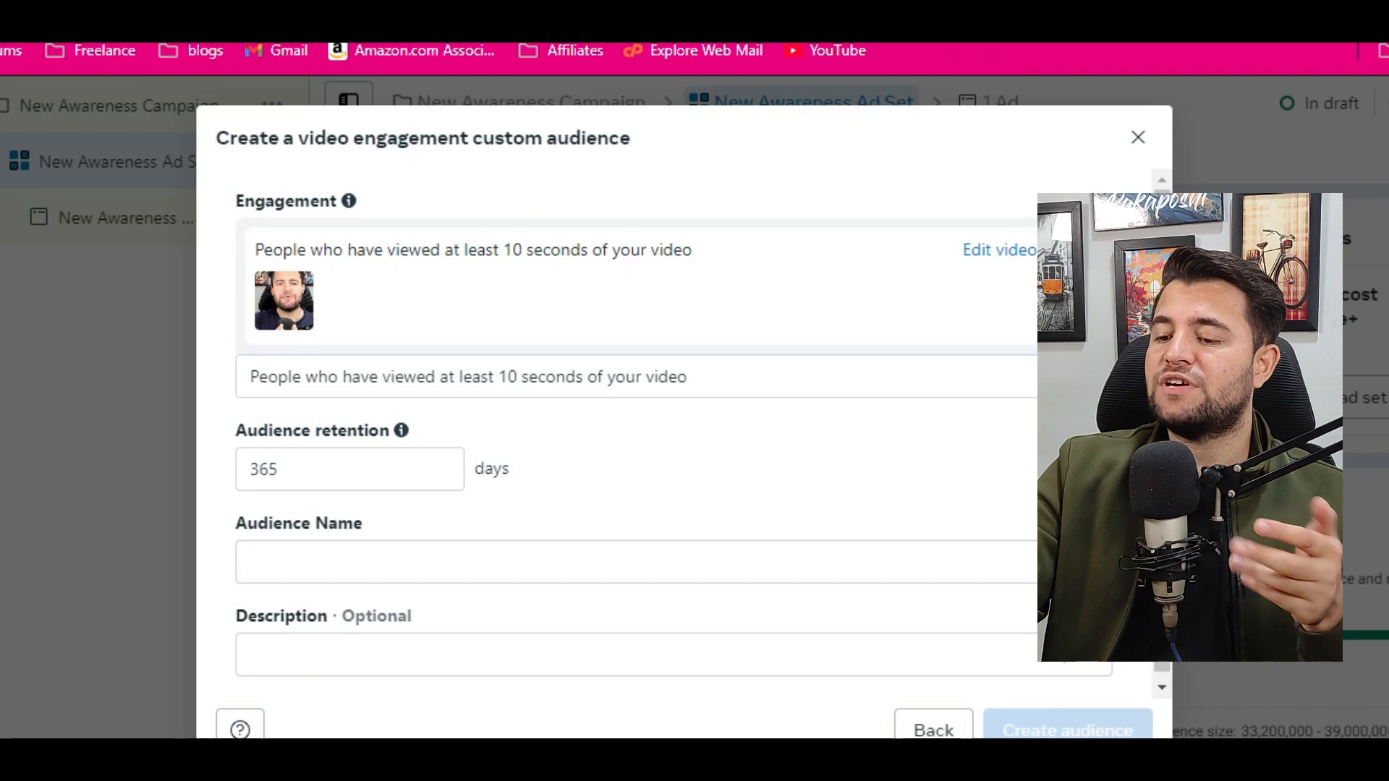
Set the audience retention to 90 days.
double_click(336, 467)
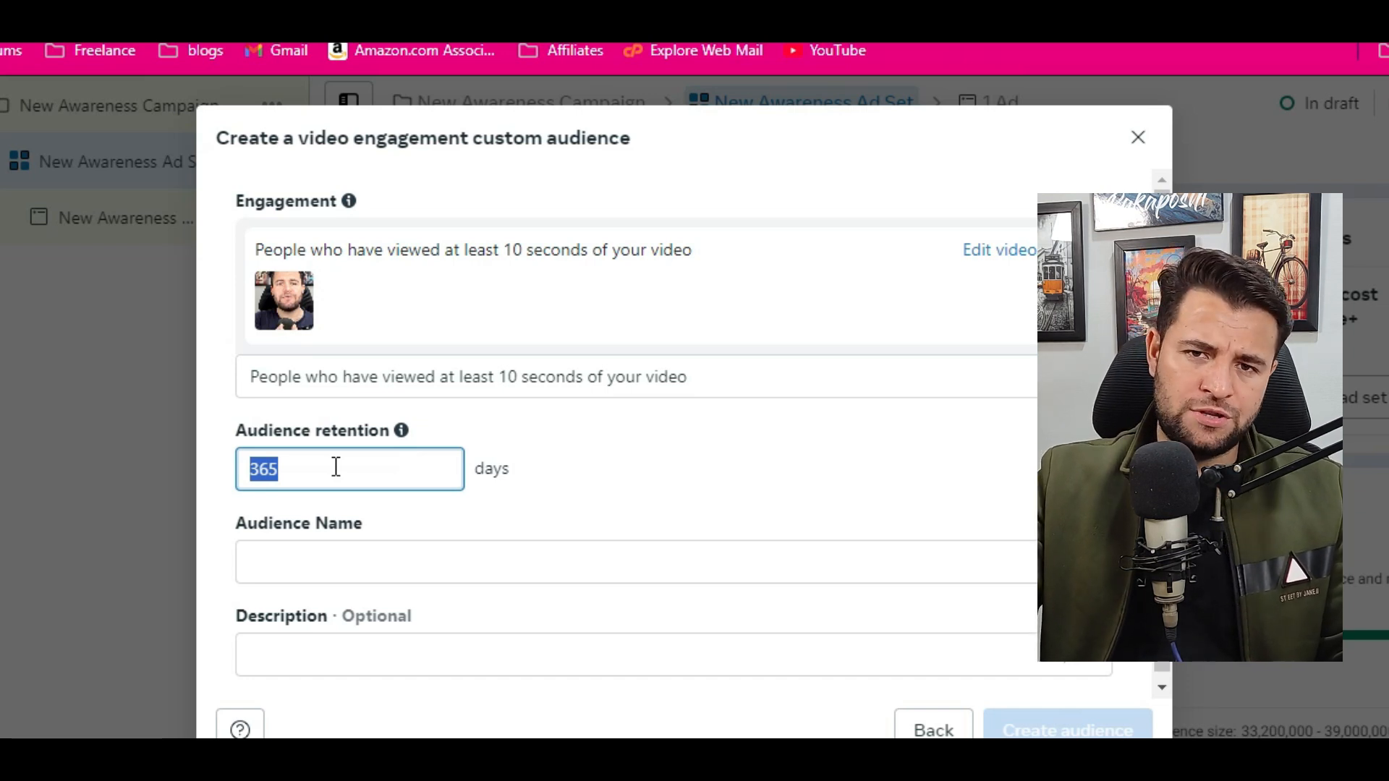
key("BackSpace")
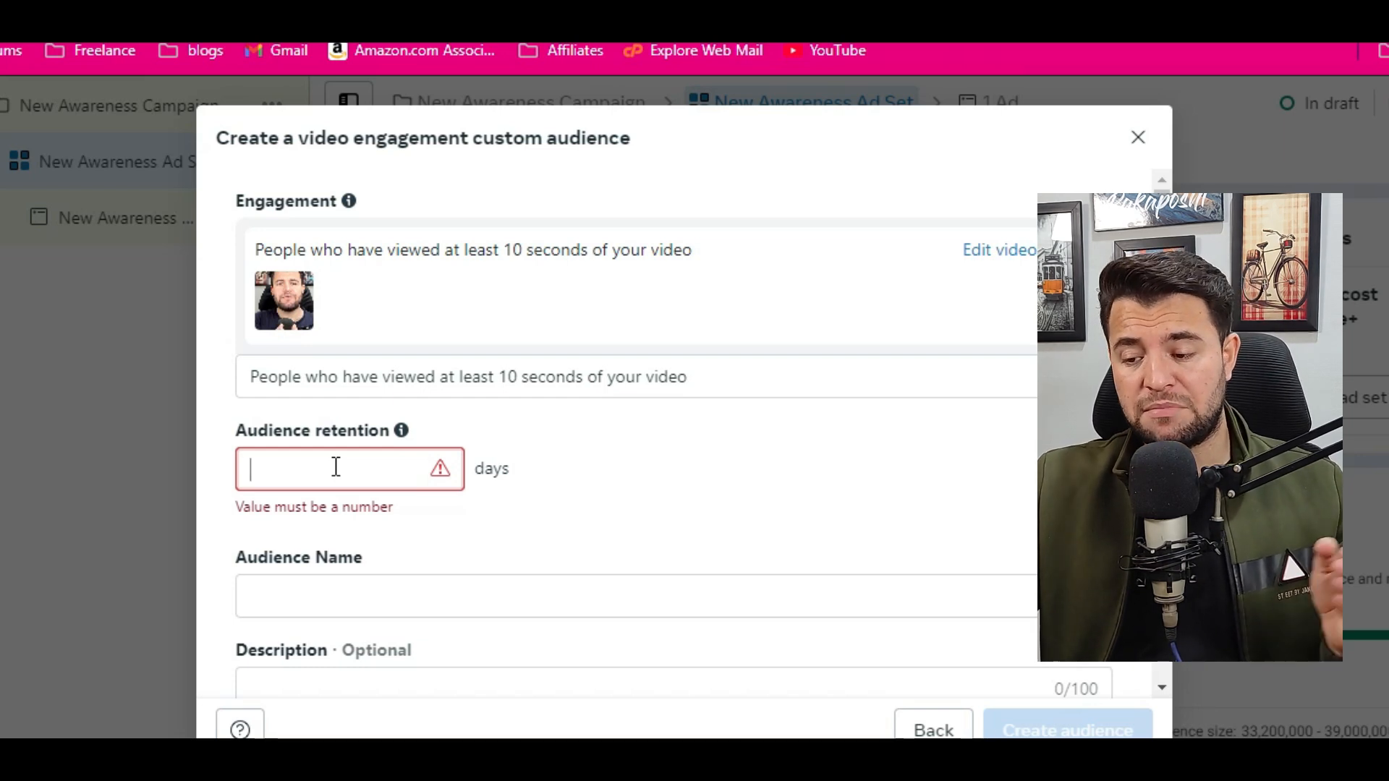
type("365")
key("BackSpace")
key("BackSpace")
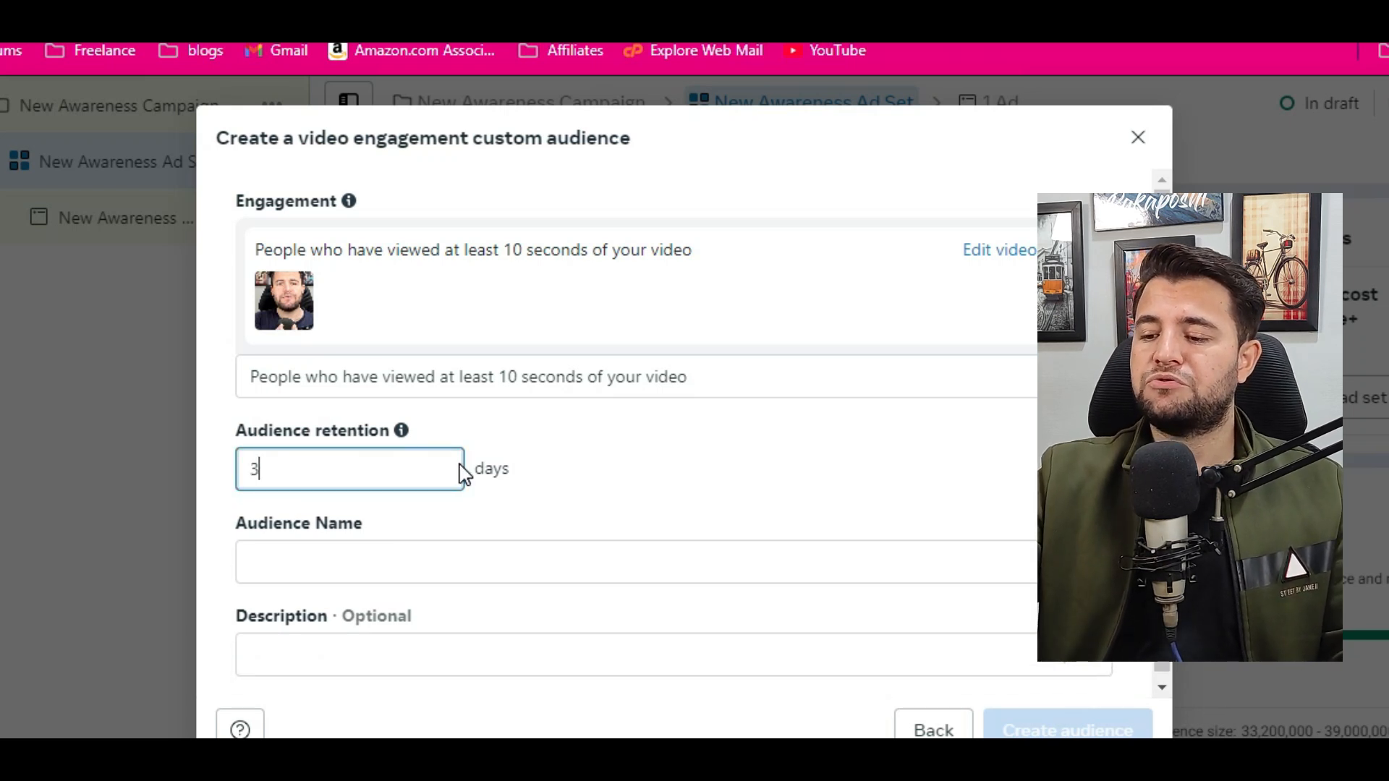
key("BackSpace")
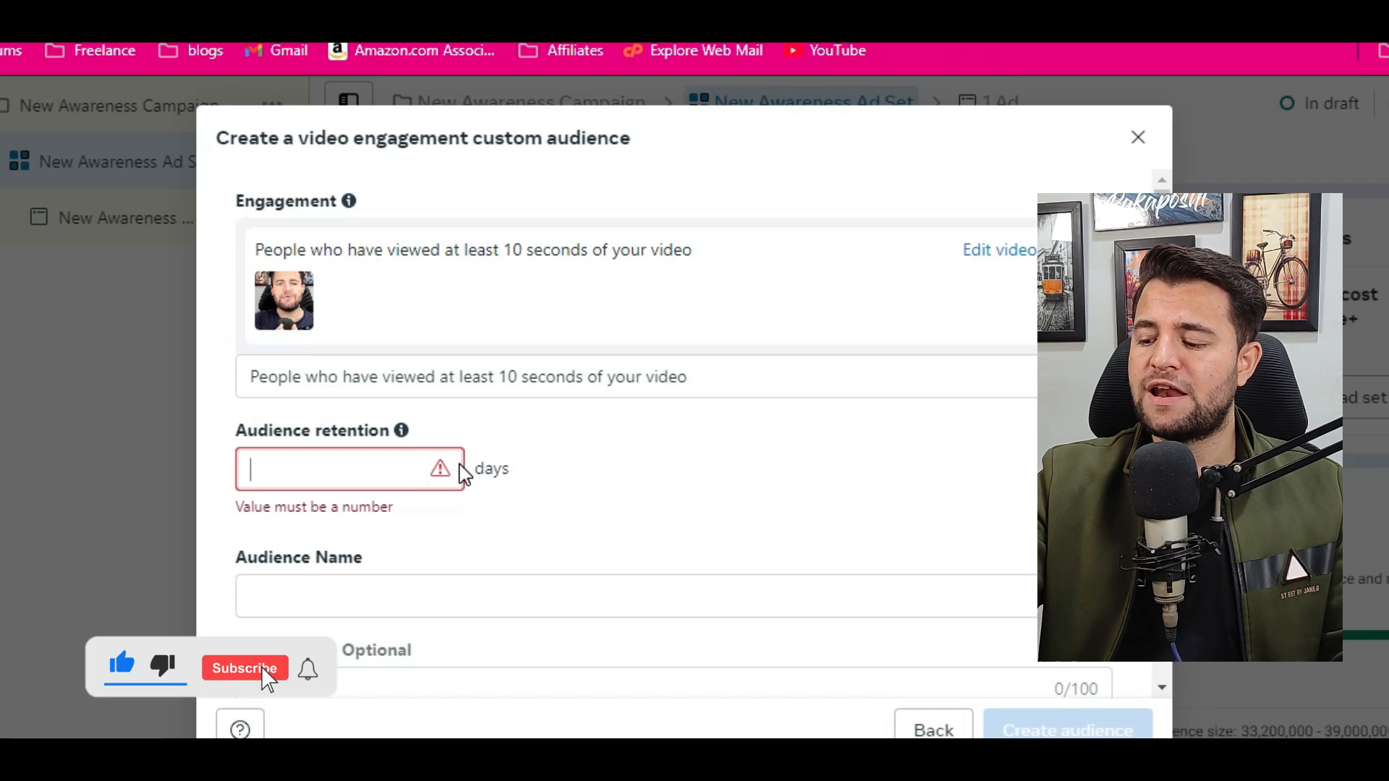
type("90")
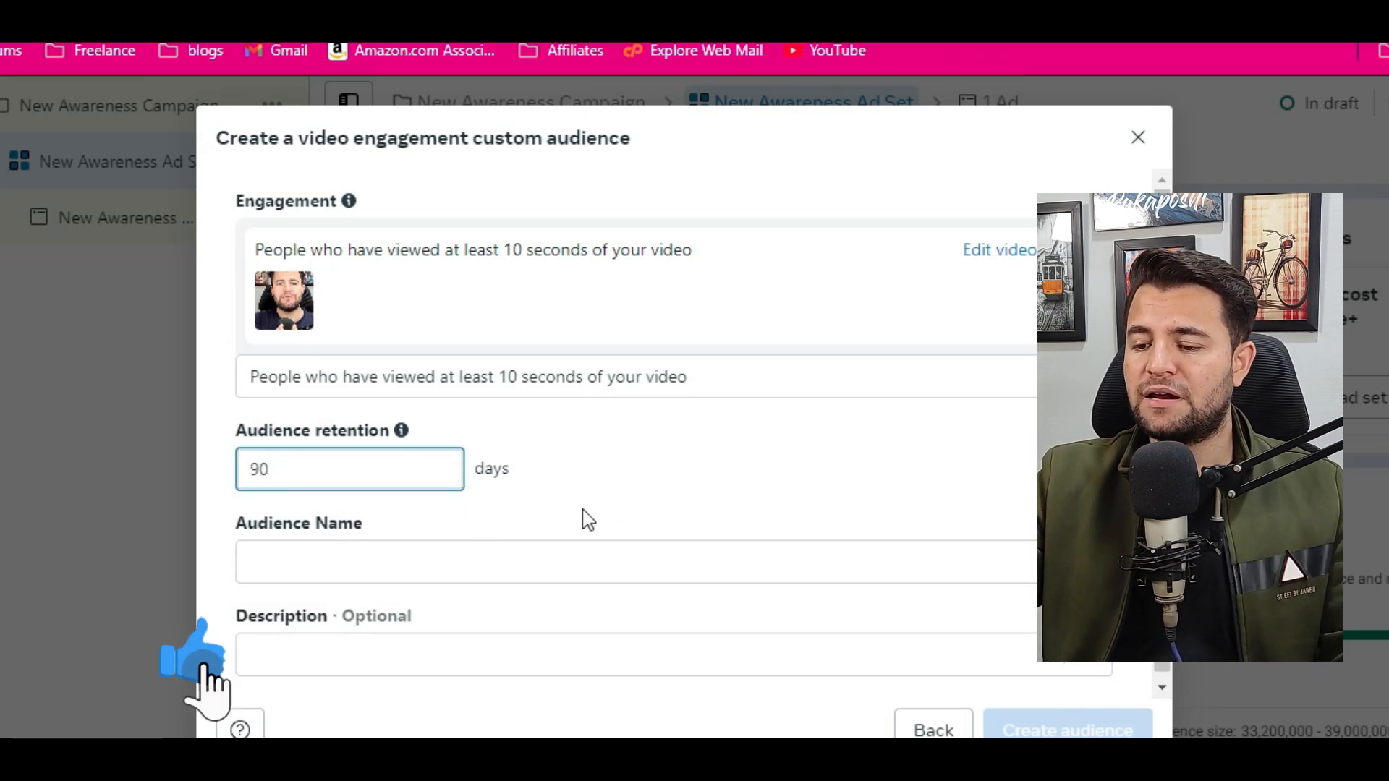
Name the audience "SEO Video Views - Min 10 Sec".
left_click(468, 559)
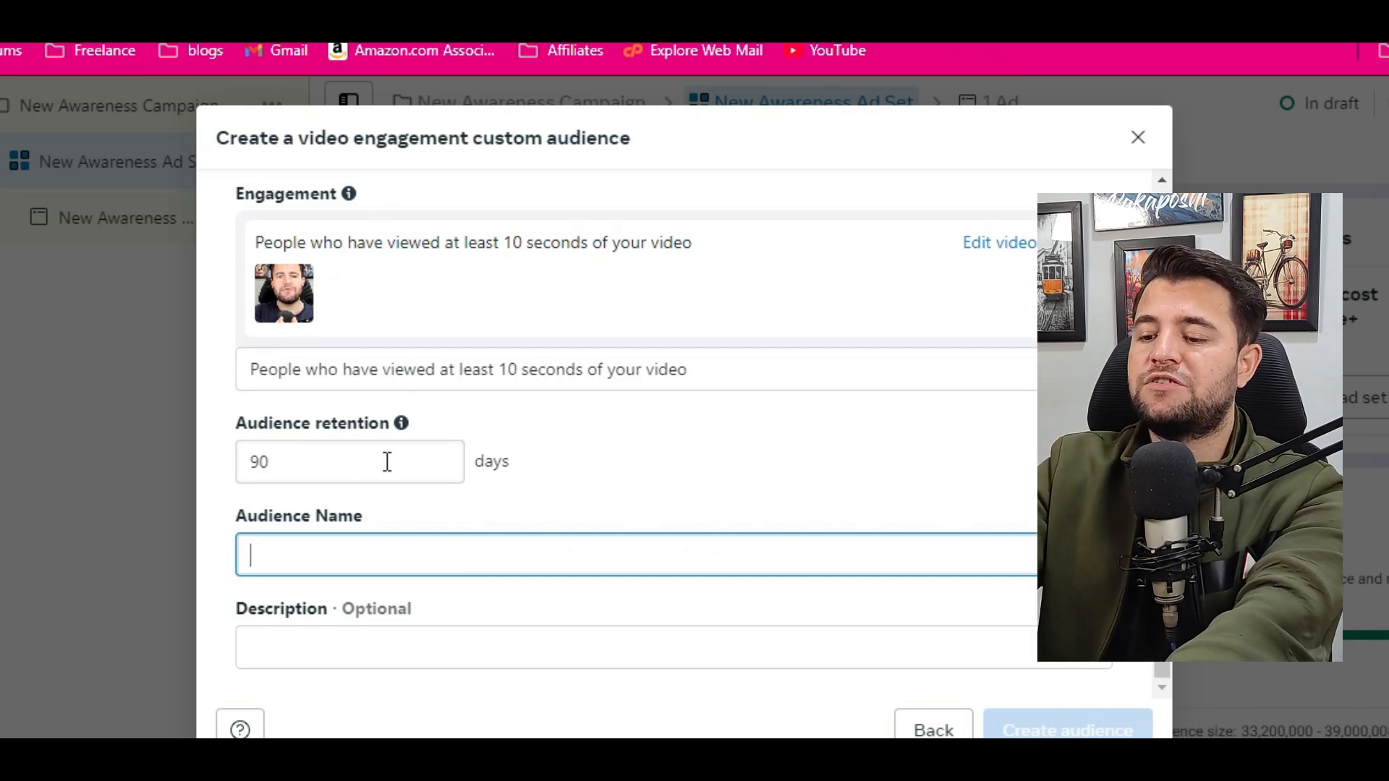
type("SEO Video Views")
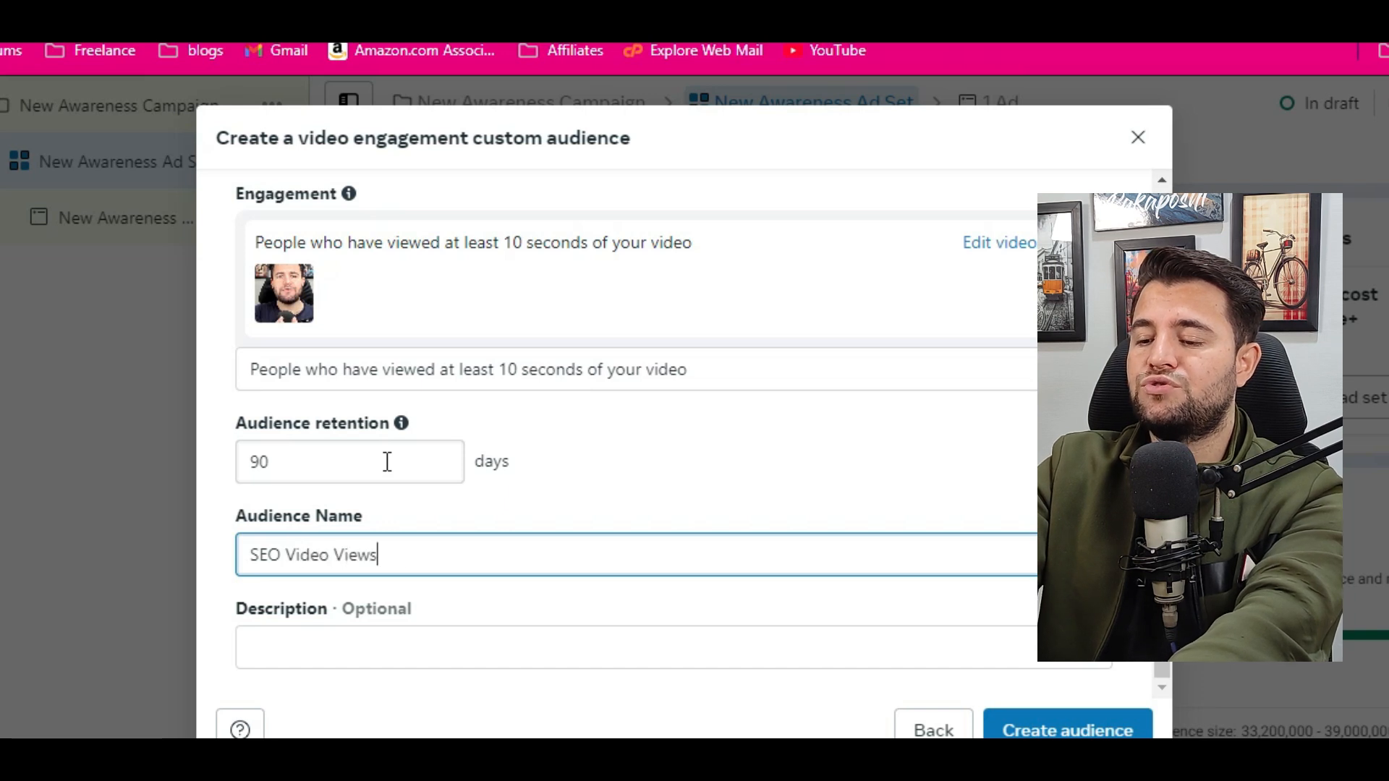
type(" - Min 10 Sec")
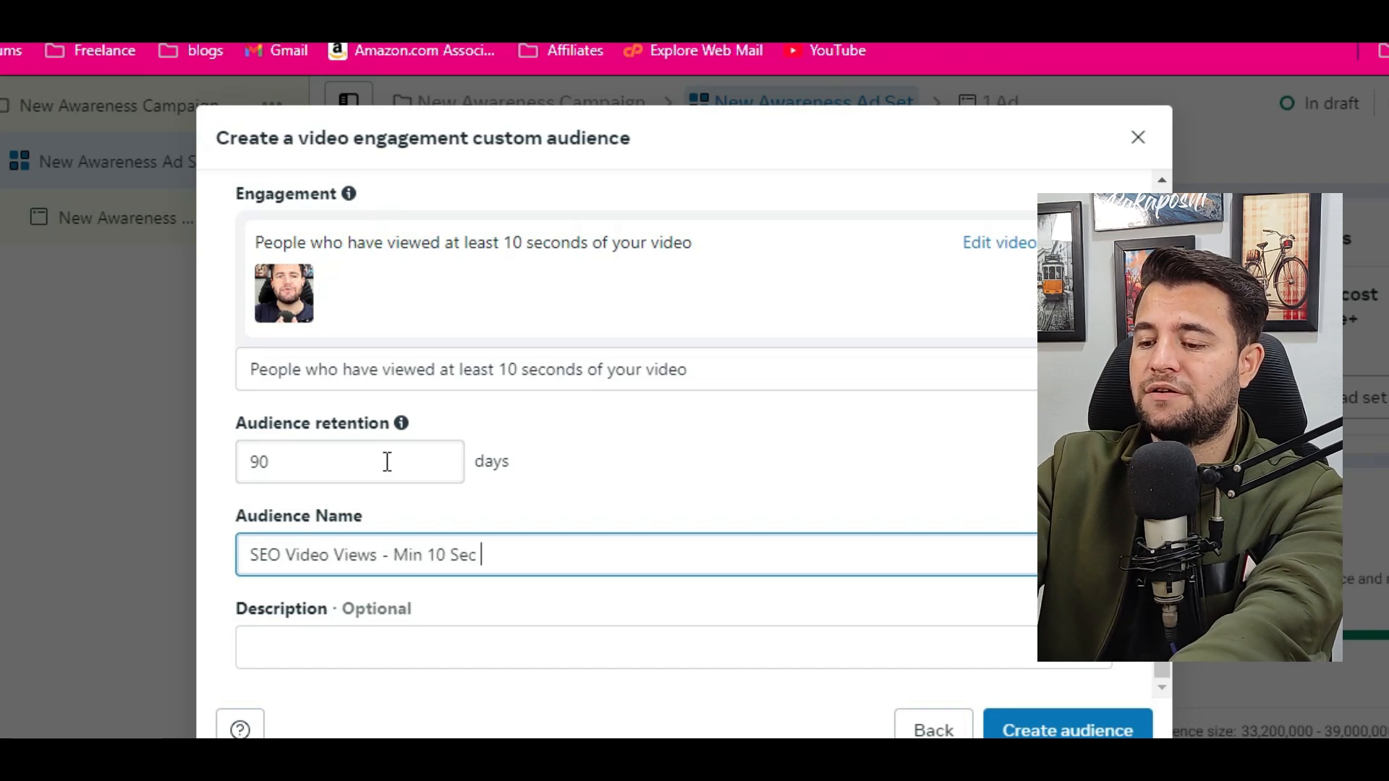
Add "Custom Audience" in front of the existing text in the audience name.
key("Left")
key("Left")
key("Left")
key("Left")
key("Left")
key("Left")
key("Left")
key("Left")
key("Left")
key("Left")
key("Left")
key("Left")
key("Left")
key("Left")
key("Left")
key("Left")
key("Left")
key("Left")
key("Left")
key("Left")
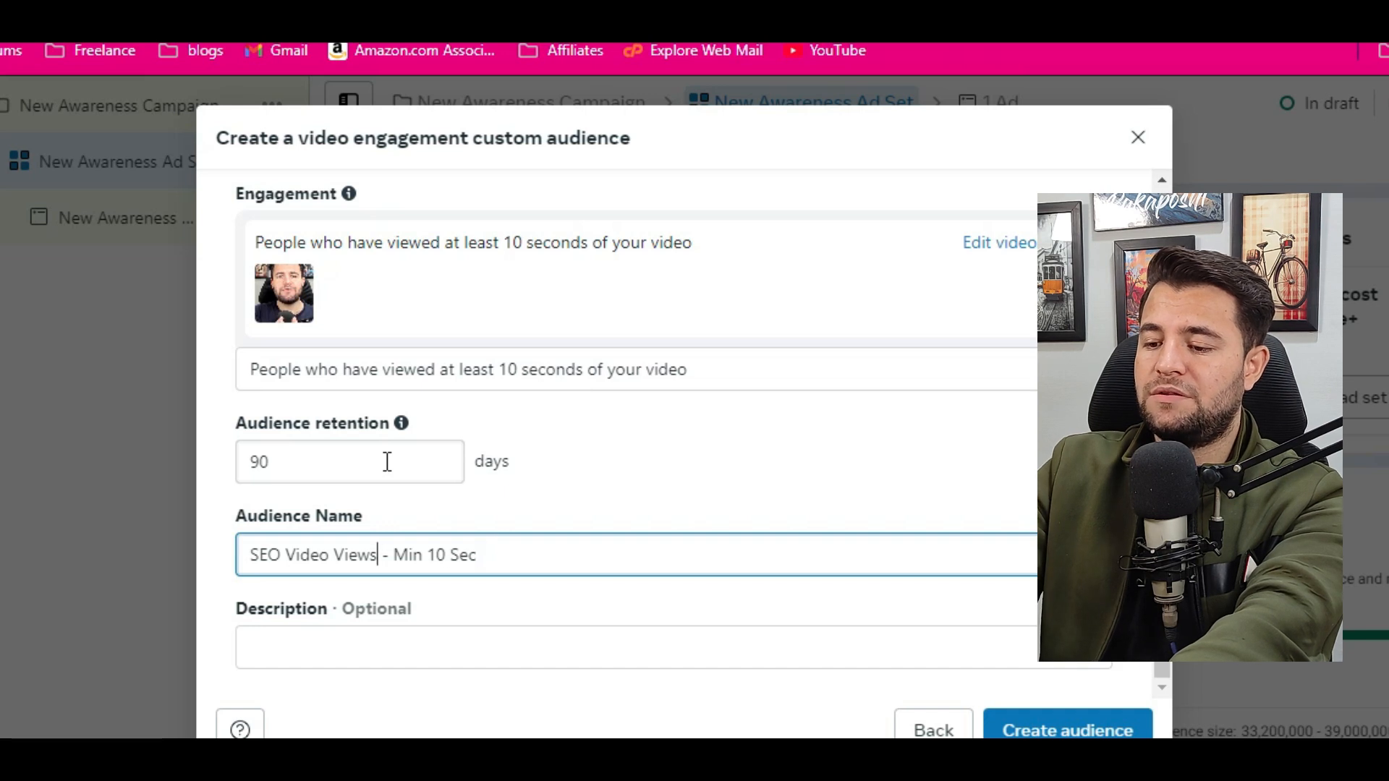
key("Home")
type("Custom A")
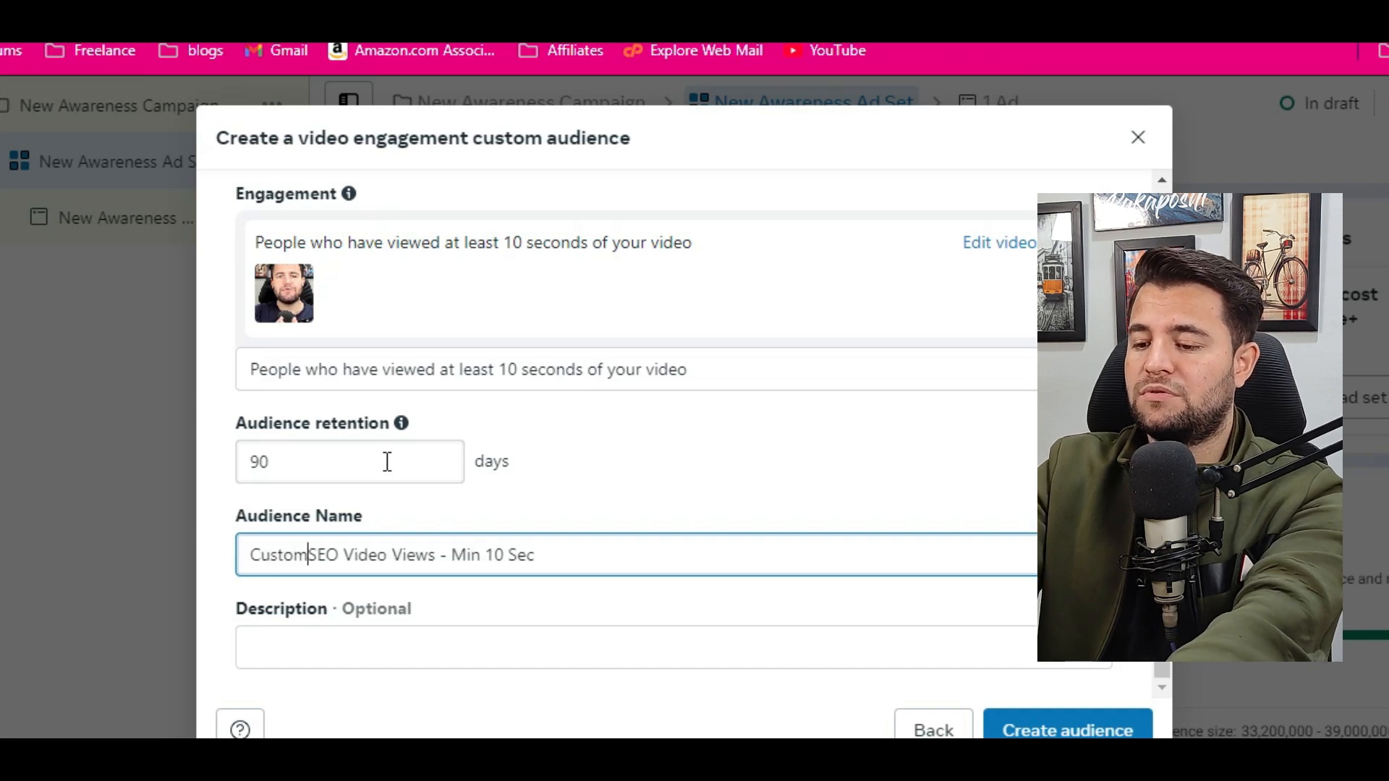
type("udience")
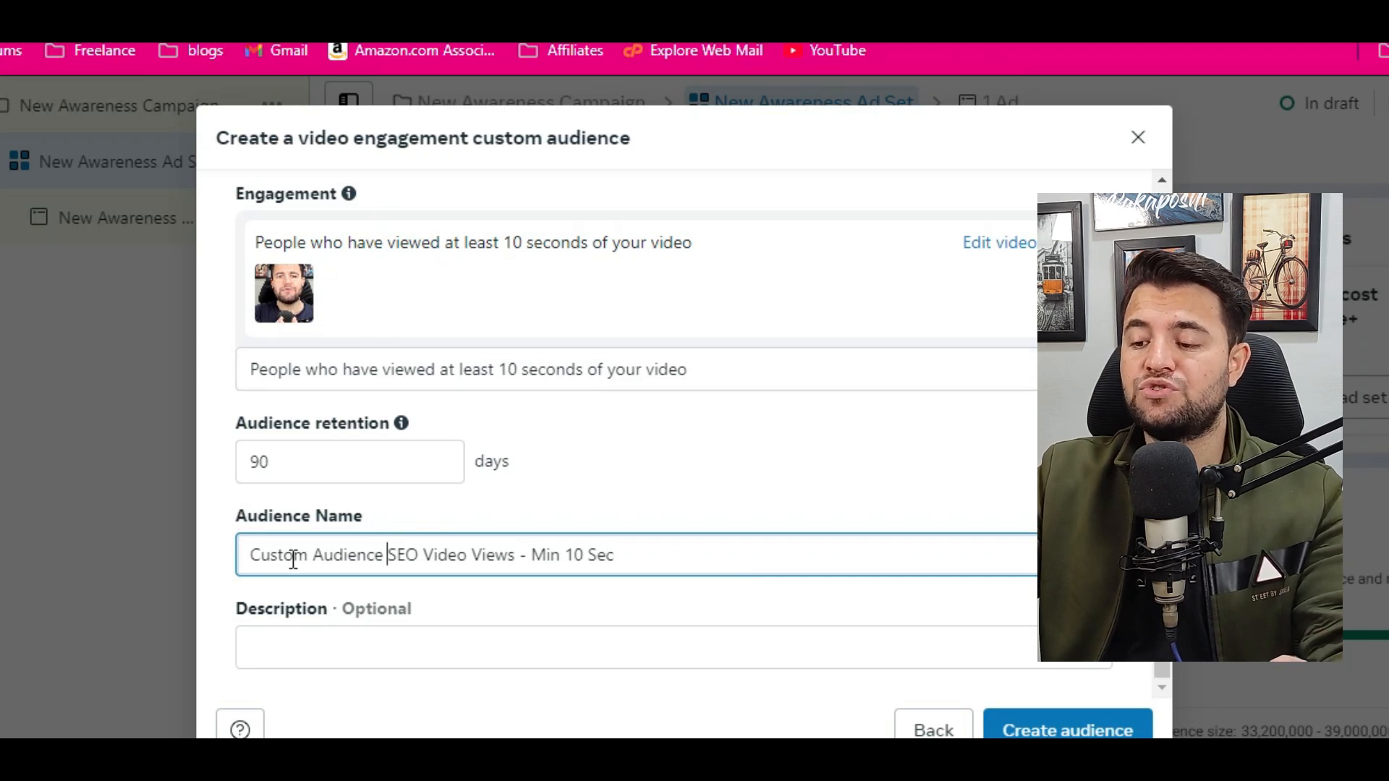
left_click(616, 562)
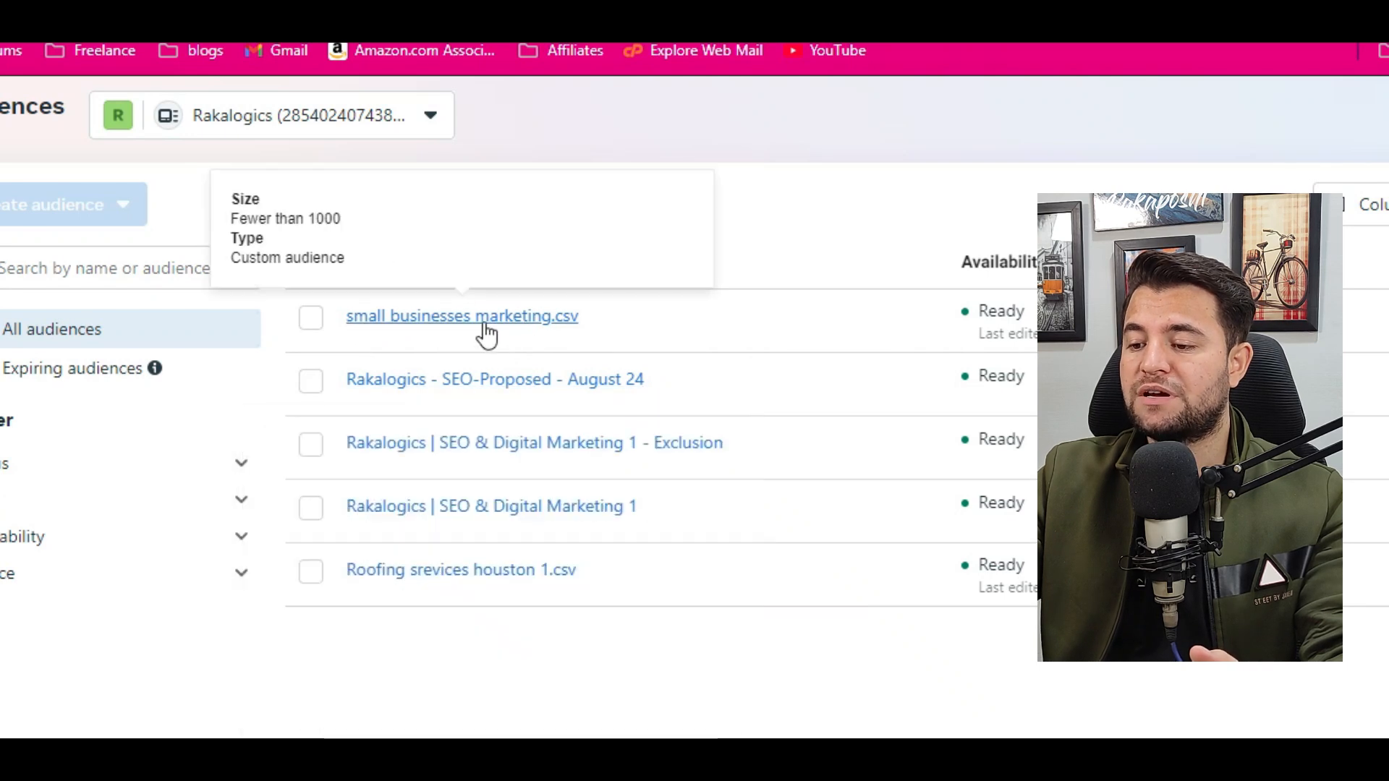
Add the existing "small businesses marketing.csv" customer list to the New Awareness Ad Set's custom audiences.
mouse_move(427, 403)
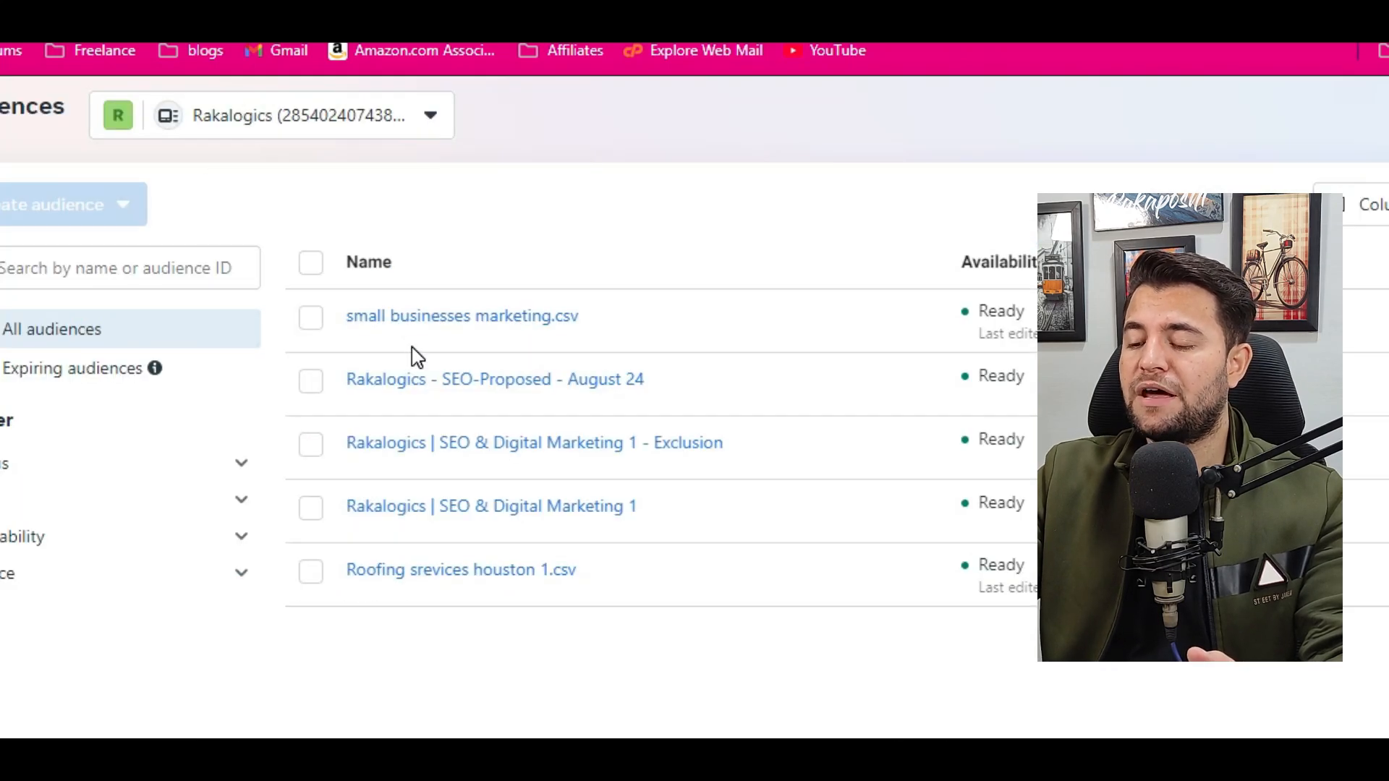
mouse_move(400, 424)
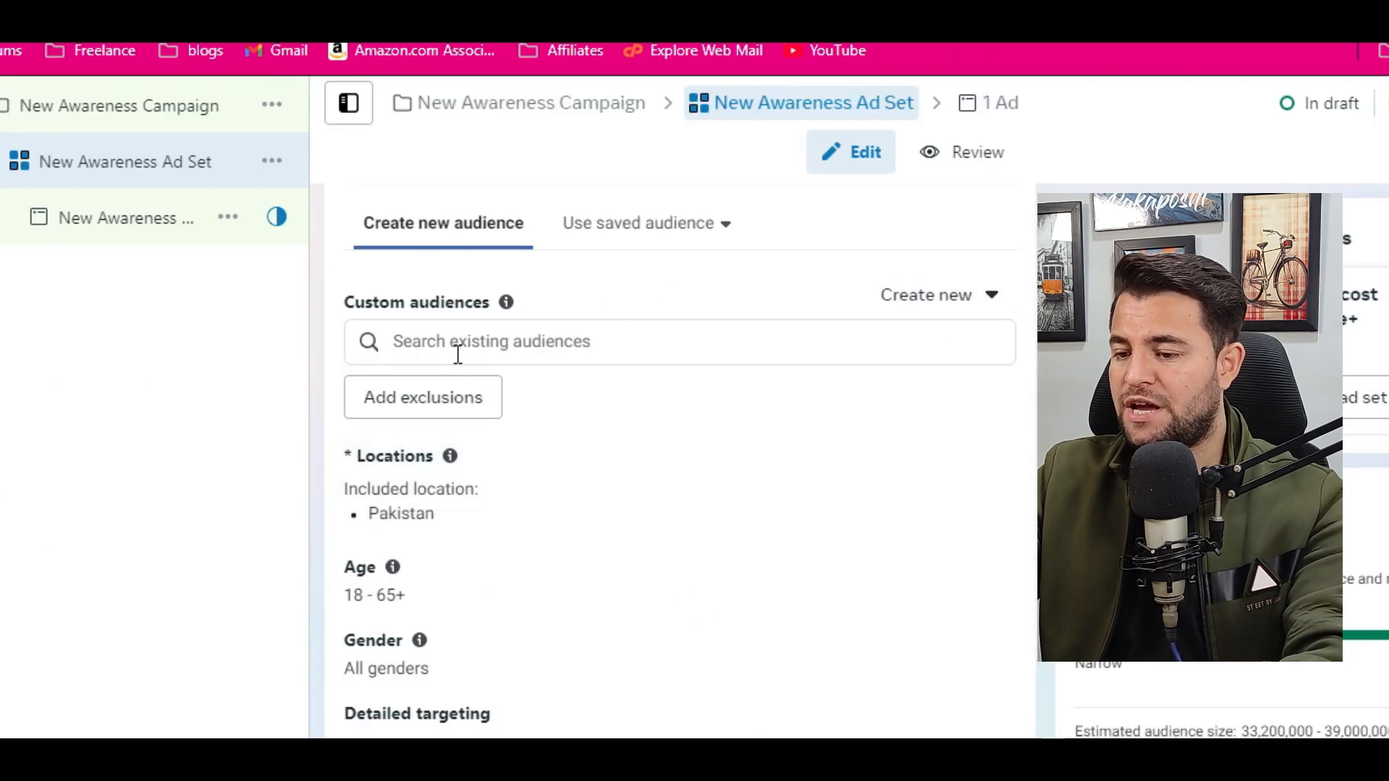
left_click(481, 338)
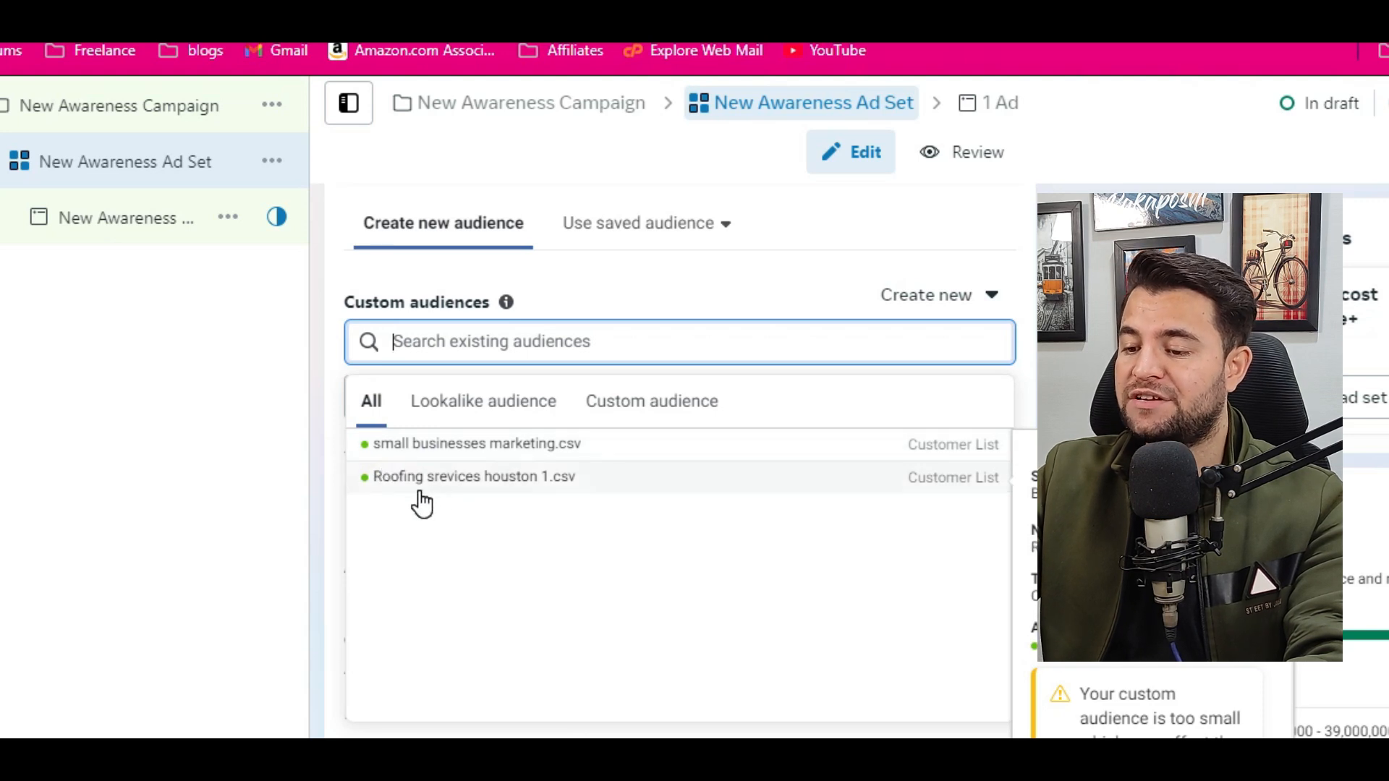
left_click(465, 444)
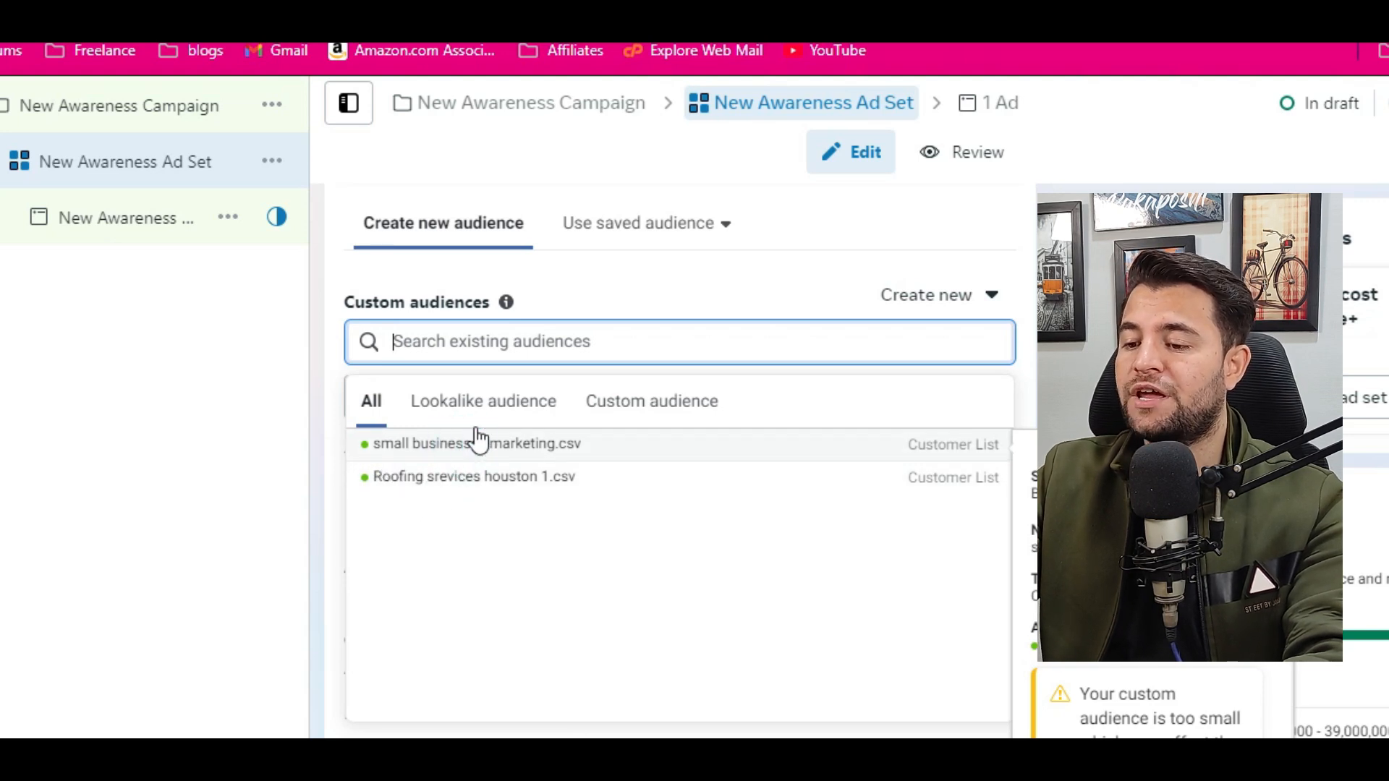
scroll(549, 528, "up", 2)
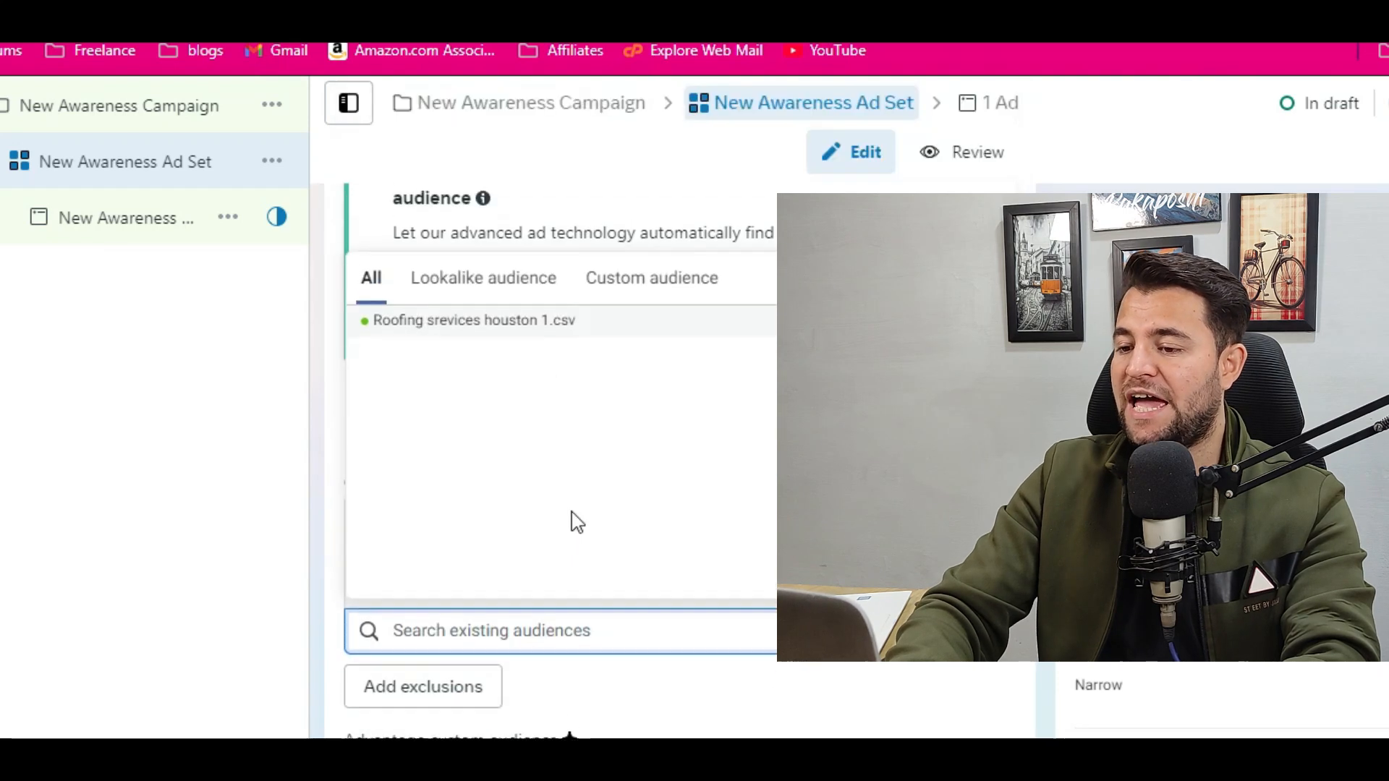